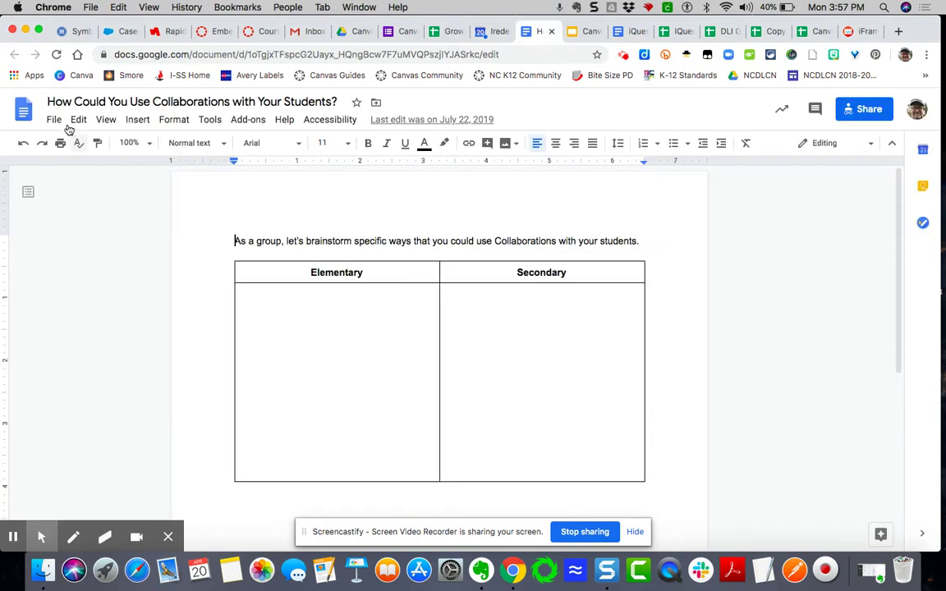
- Publish the Collaborations brainstorming document to the web and copy its iframe embed code
{"action": "left_click", "coordinate": [56, 121]}
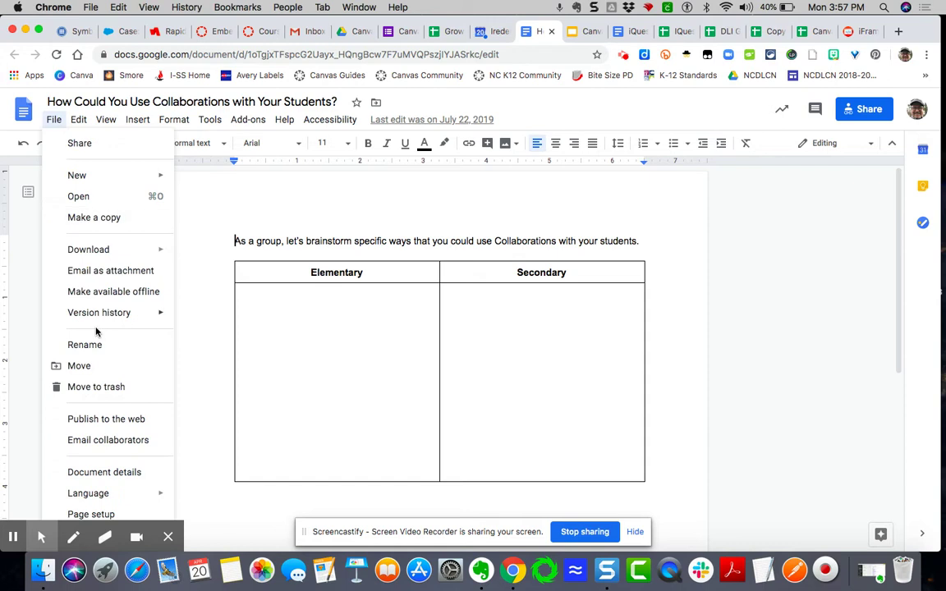
{"action": "left_click", "coordinate": [114, 419]}
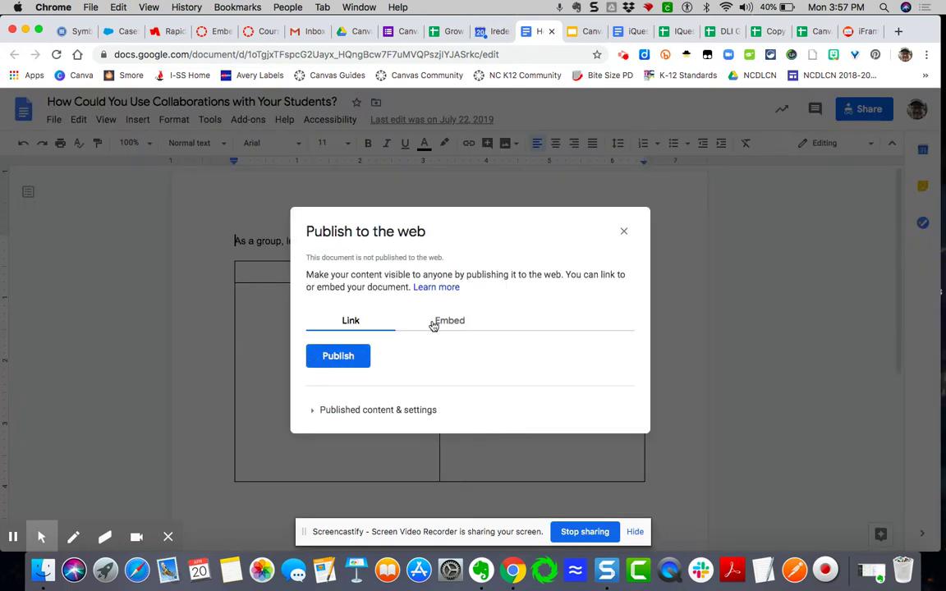
{"action": "left_click", "coordinate": [351, 357]}
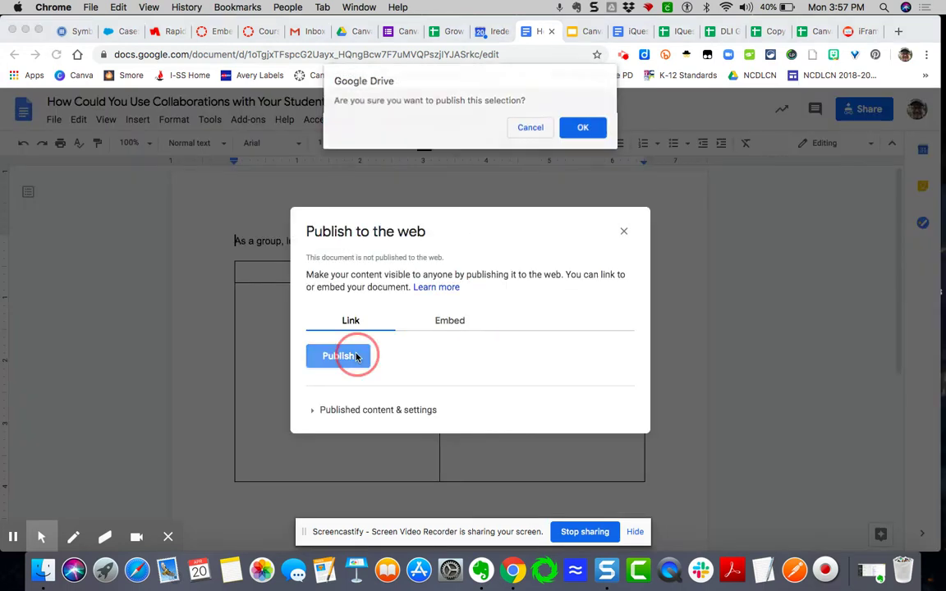
{"action": "left_click", "coordinate": [581, 129]}
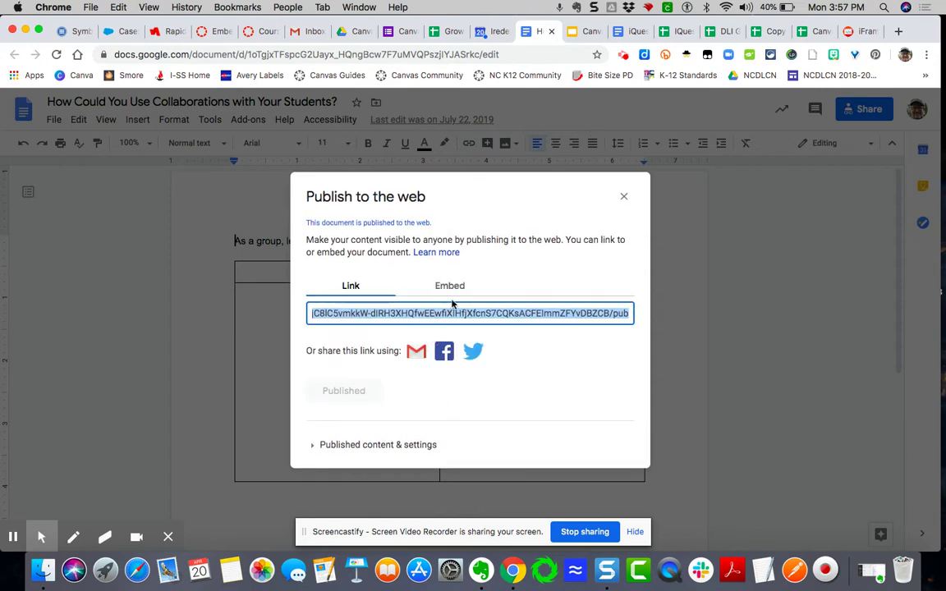
{"action": "left_click", "coordinate": [450, 295]}
{"action": "left_click", "coordinate": [398, 315]}
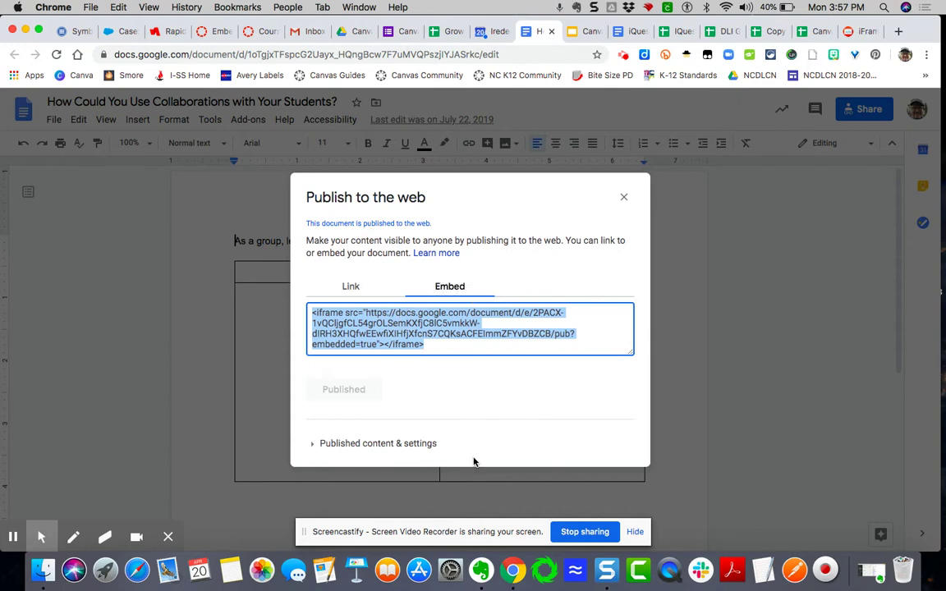
{"action": "left_click", "coordinate": [625, 199]}
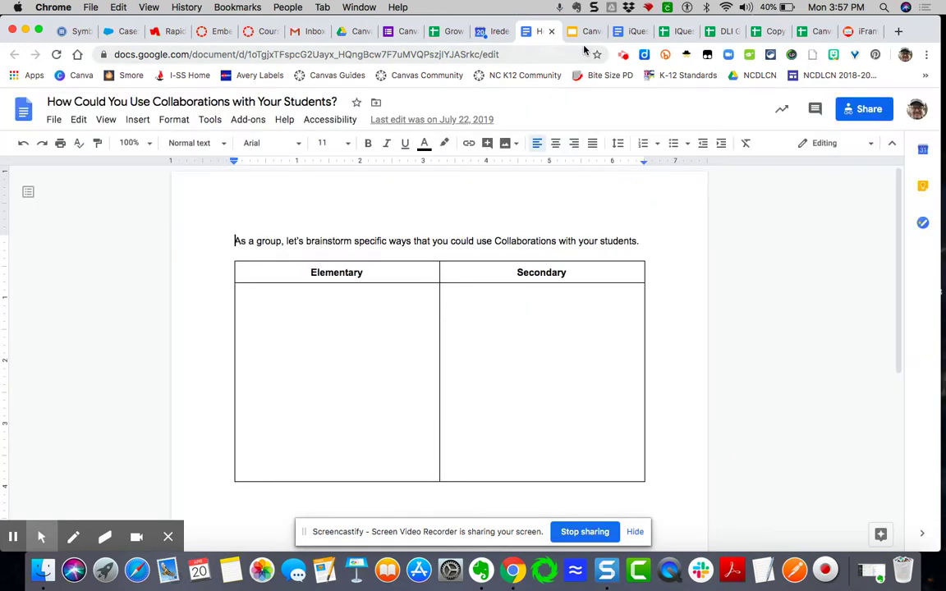
- Switch to Canvas, embed the published document's iframe code in the page "Embedding Google Docs | Iframe-Generator", and save the page
{"action": "left_click", "coordinate": [213, 31]}
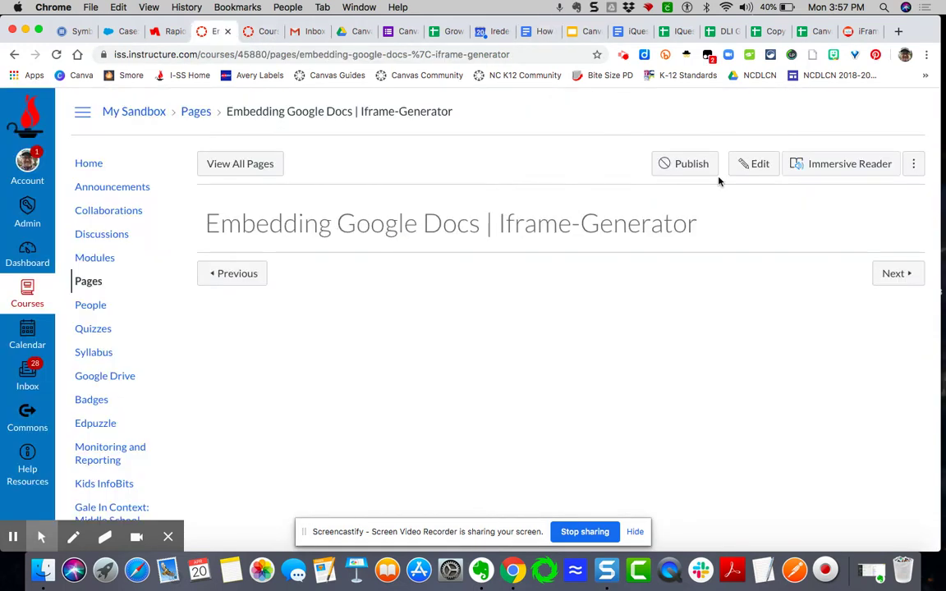
{"action": "left_click", "coordinate": [754, 163]}
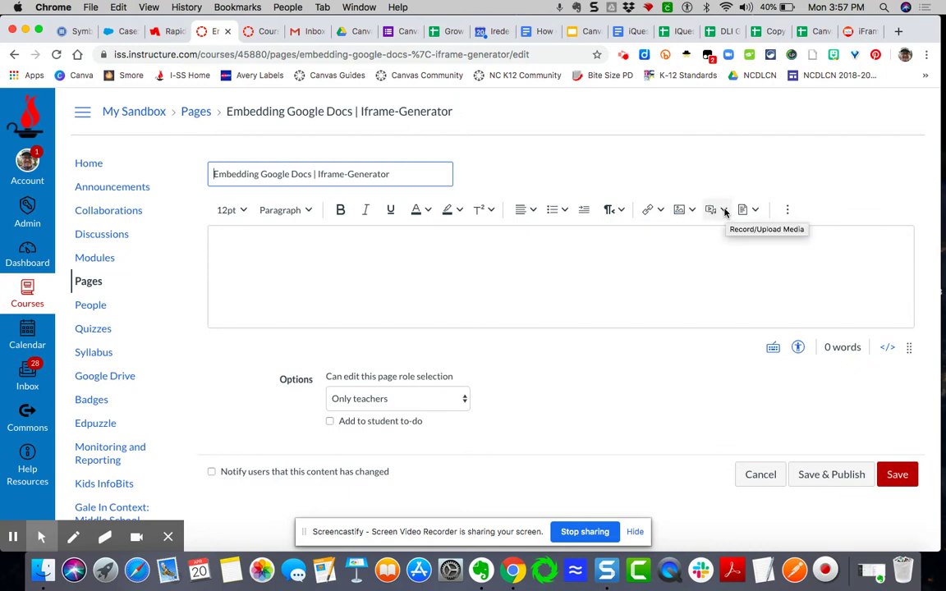
{"action": "left_click", "coordinate": [725, 212]}
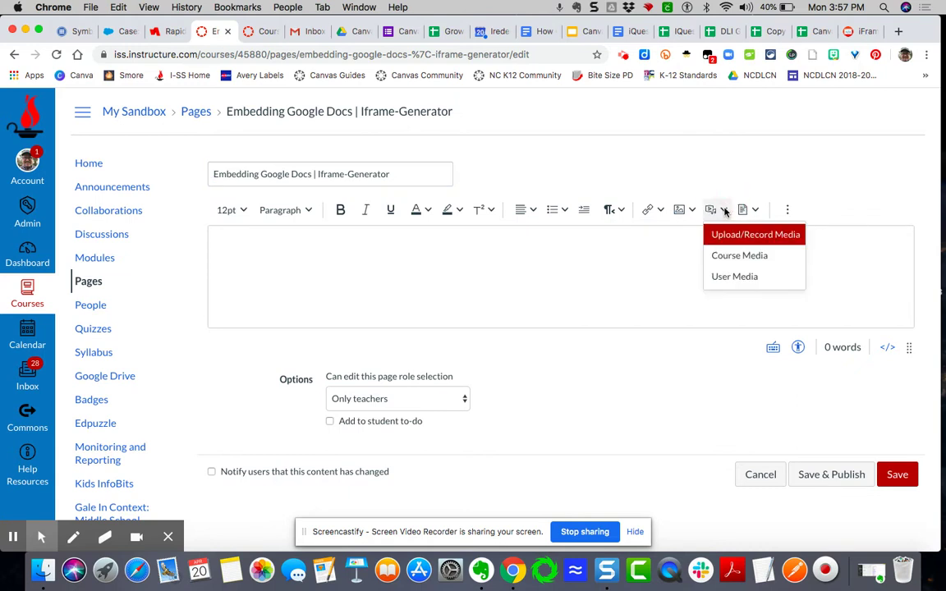
{"action": "left_click", "coordinate": [767, 236]}
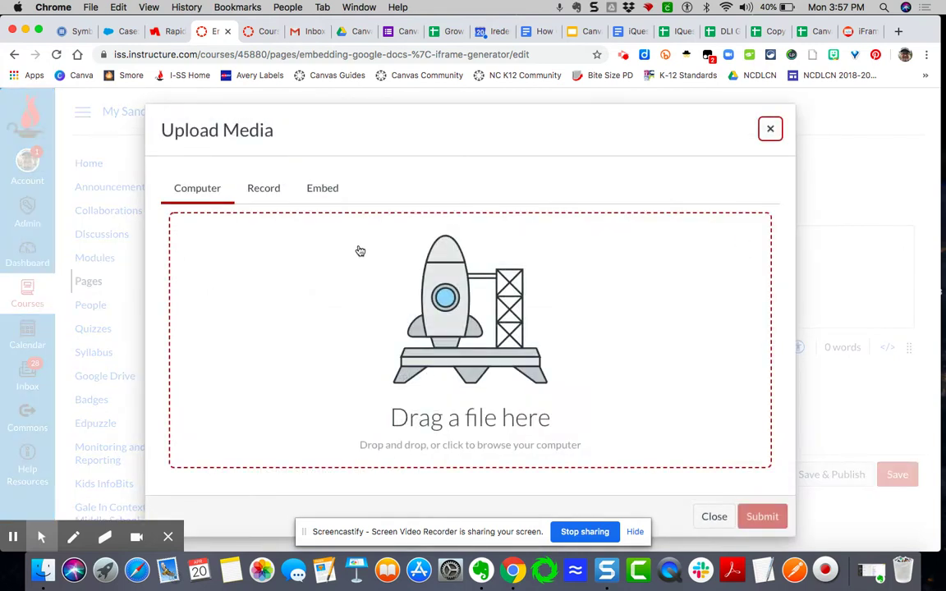
{"action": "left_click", "coordinate": [326, 187]}
{"action": "left_click", "coordinate": [193, 345]}
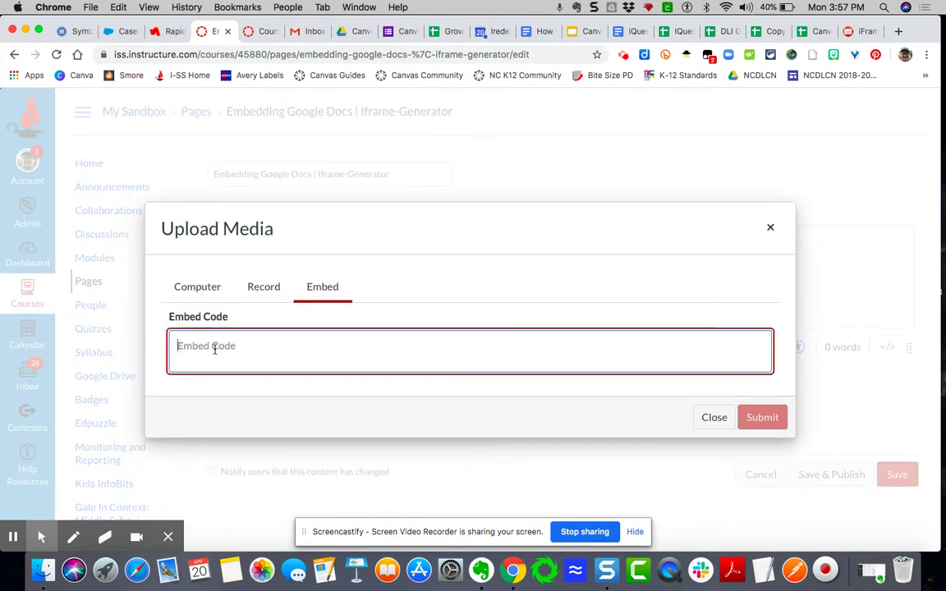
{"action": "type", "text": "<iframe src=\"https://docs.google.com/document/d/e/2PACX-1vQCljgfCL54grOLSemKXfjC8lC5vmkW-dlRH3XHQfwEEwfiXIHfjXfcnS7CQKsACFEImmZFYvDBZCB/pub?embedded=true\"></iframe>"}
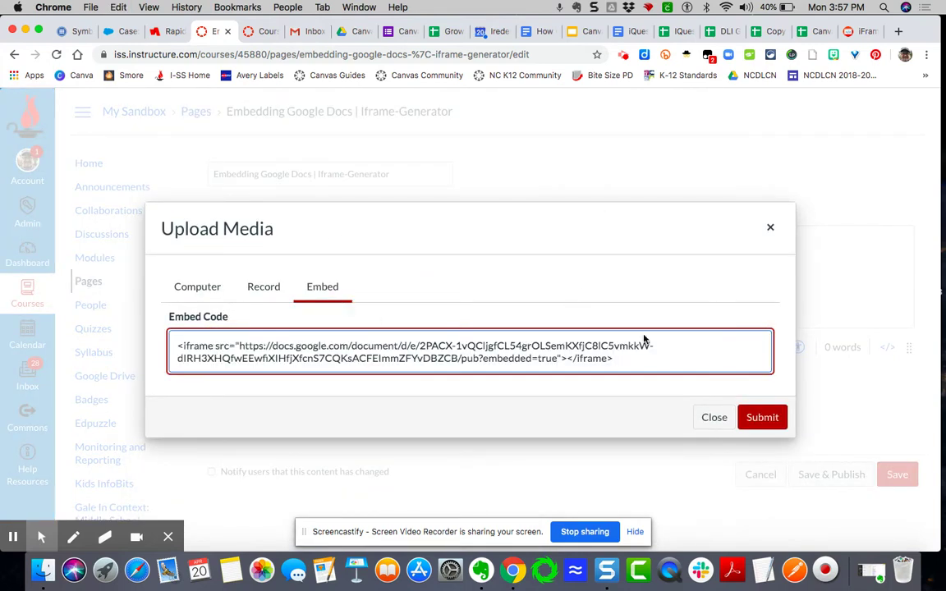
{"action": "left_click", "coordinate": [762, 418]}
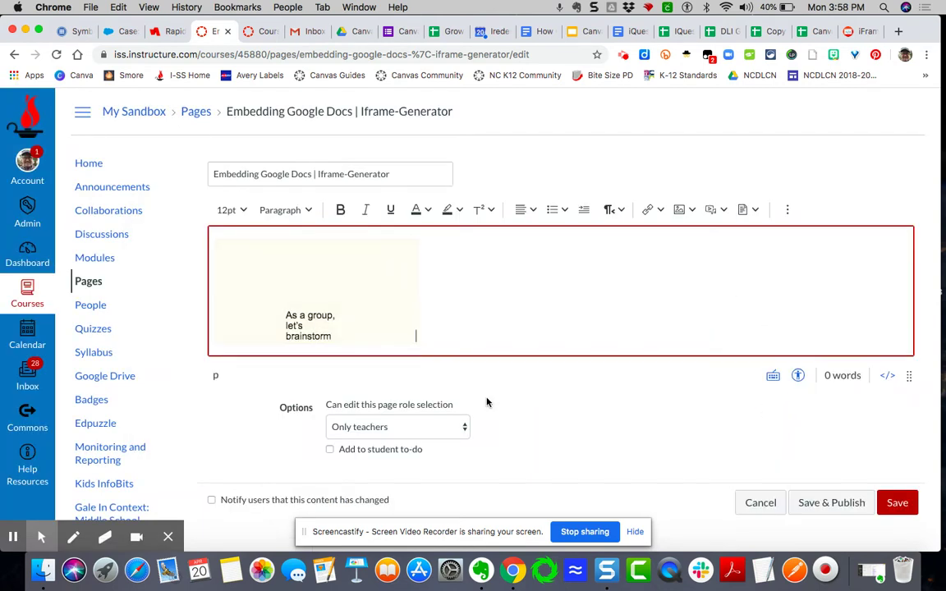
{"action": "left_click", "coordinate": [896, 503]}
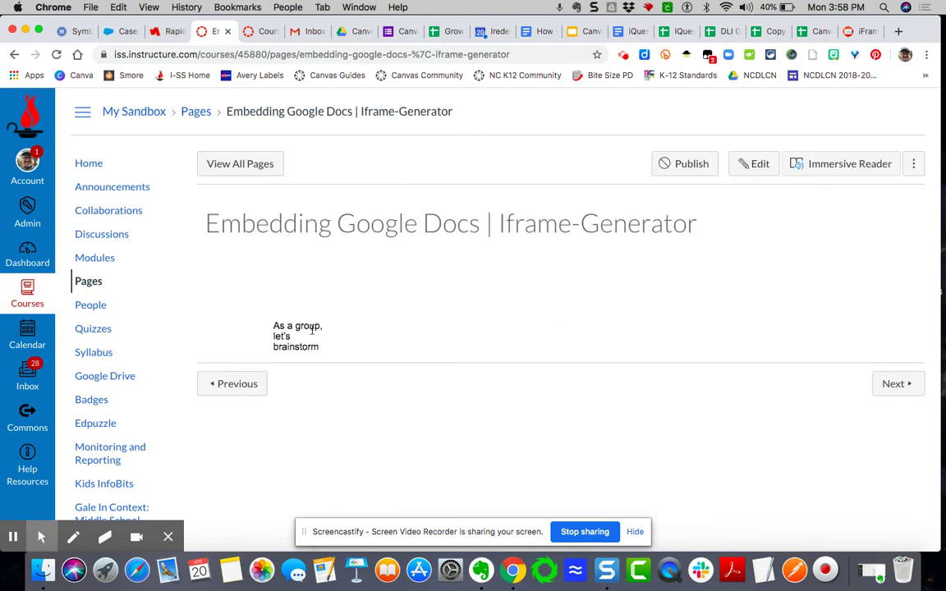
- Remove the embedded document by deleting all of the page's HTML code, and save the emptied page
{"action": "left_click", "coordinate": [744, 162]}
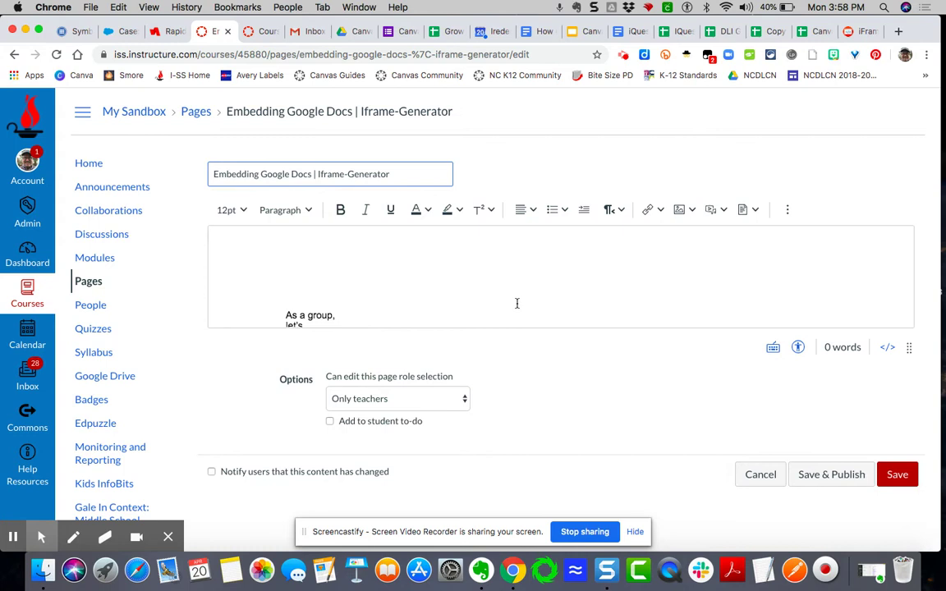
{"action": "left_click", "coordinate": [890, 348]}
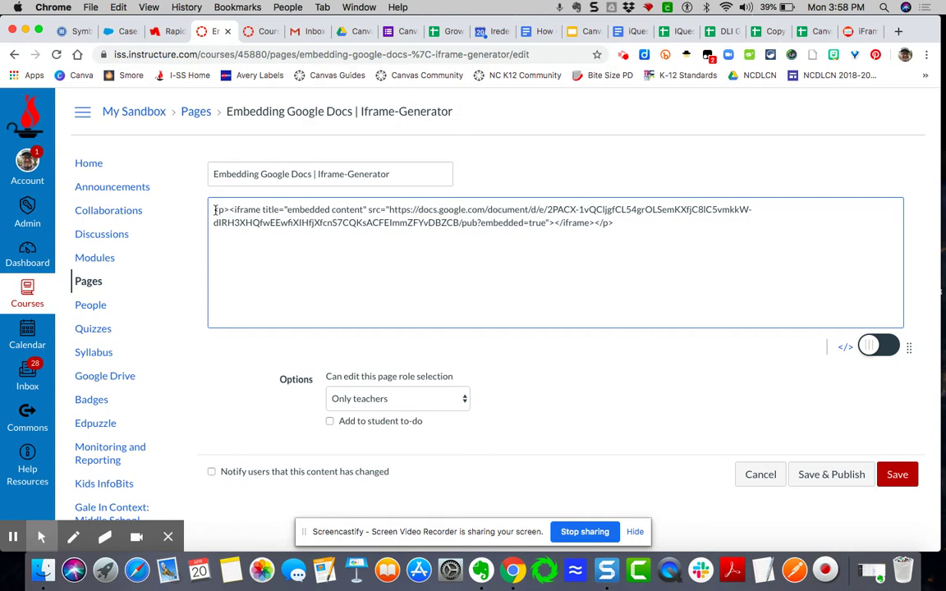
{"action": "left_click_drag", "start_coordinate": [216, 210], "coordinate": [765, 406]}
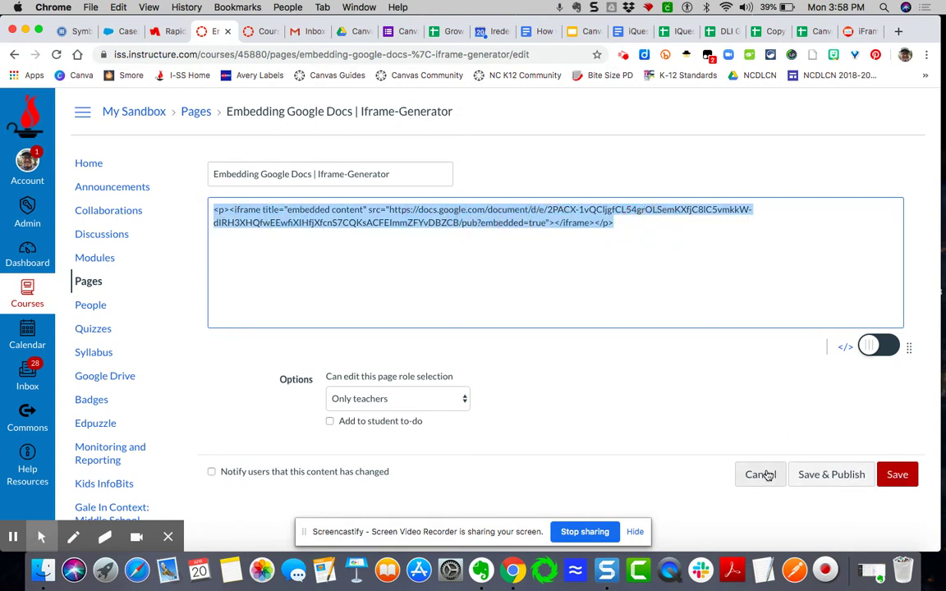
{"action": "key", "text": "ctrl+x"}
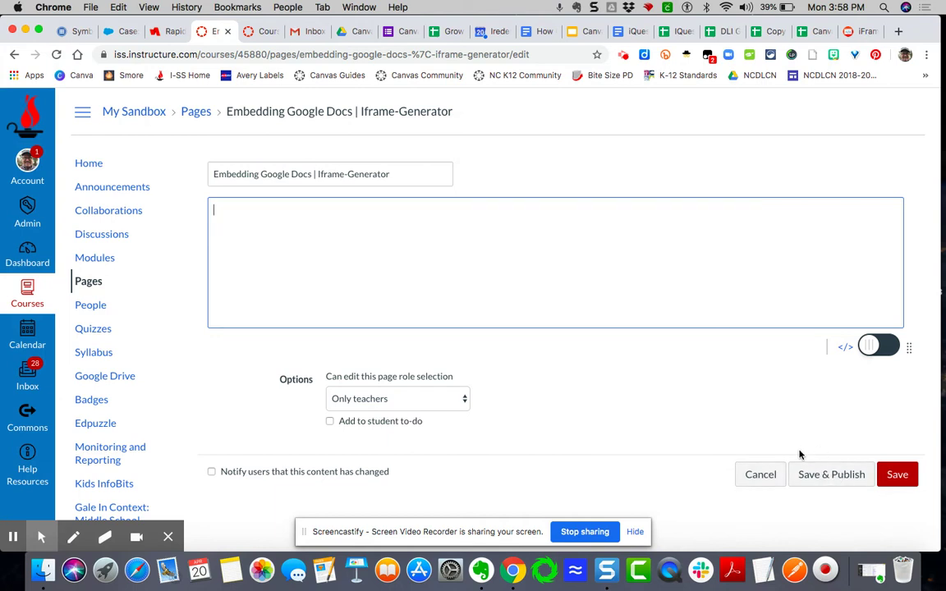
{"action": "left_click", "coordinate": [898, 474]}
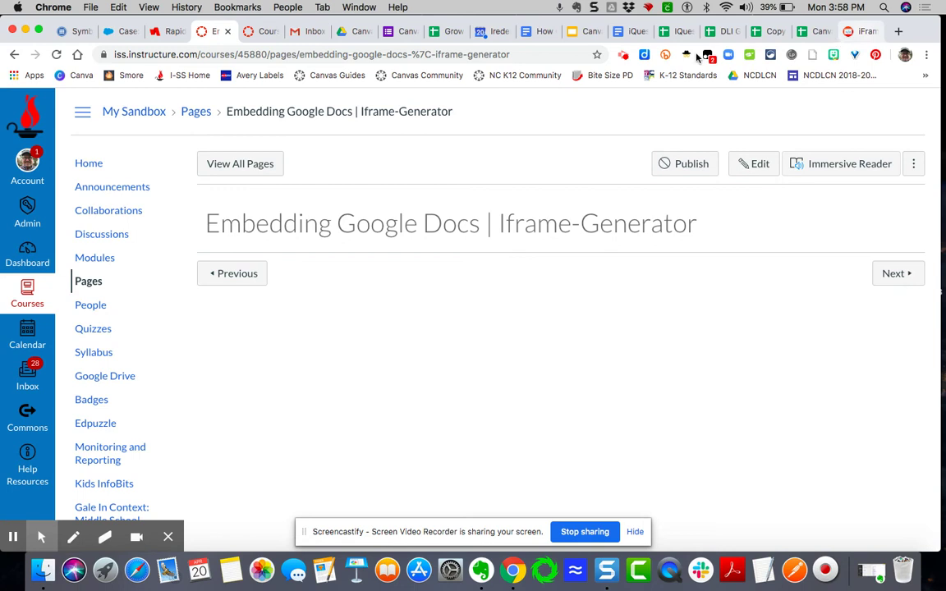
- Copy the document's "Anyone with the link can edit" sharing link from Google Docs and paste it as the iFrame URL on iframe-generator.com
{"action": "left_click", "coordinate": [859, 31]}
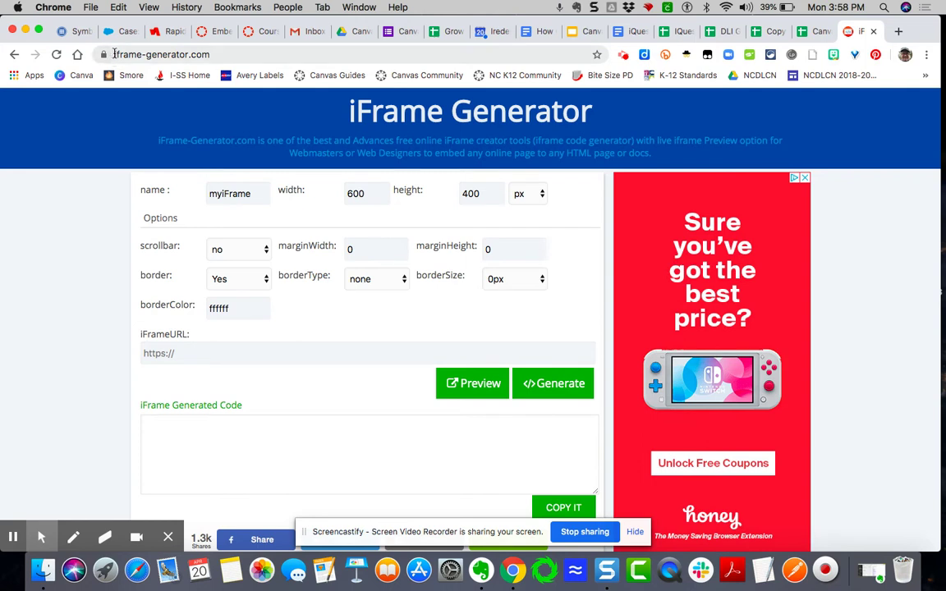
{"action": "left_click", "coordinate": [229, 54]}
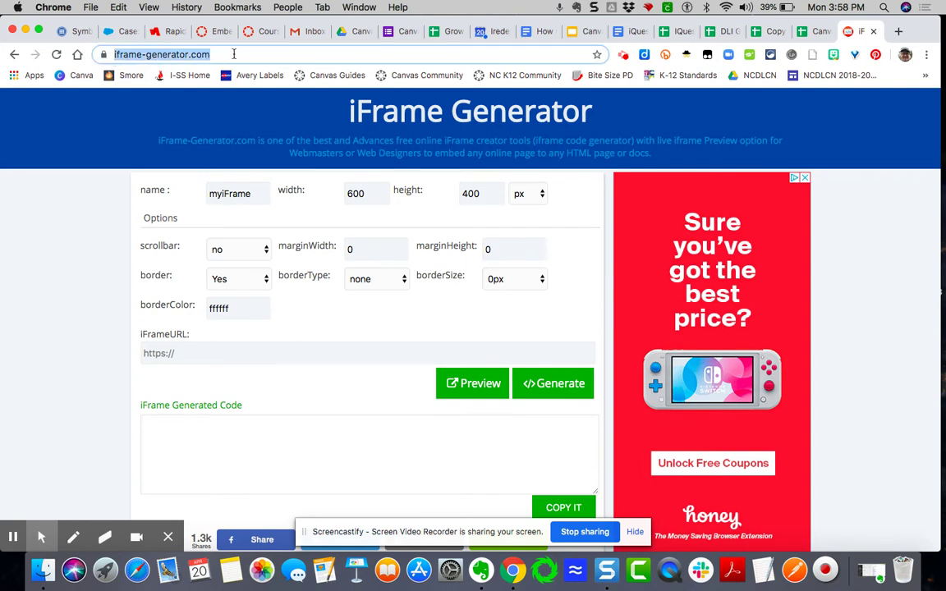
{"action": "left_click", "coordinate": [534, 32]}
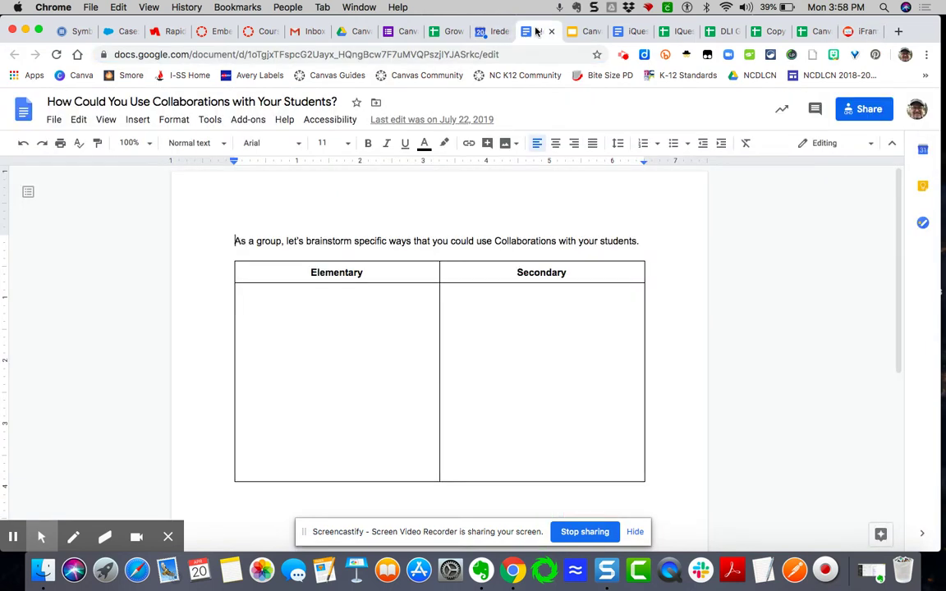
{"action": "left_click", "coordinate": [869, 111]}
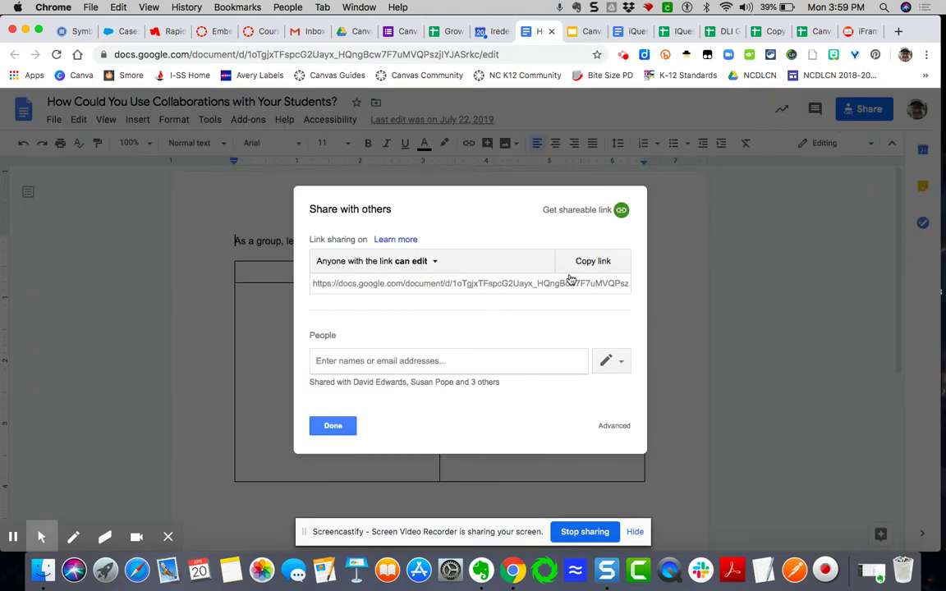
{"action": "left_click", "coordinate": [490, 283]}
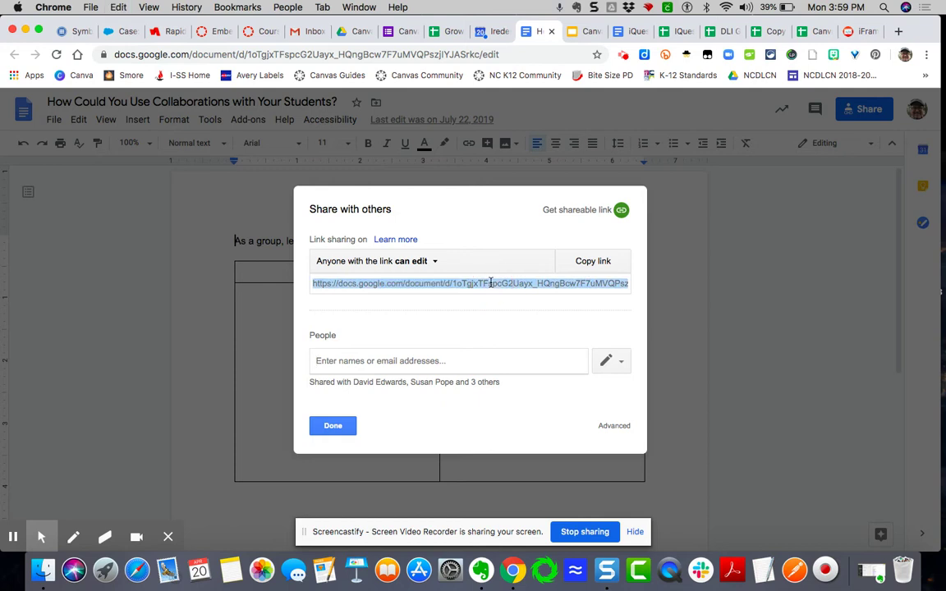
{"action": "left_click", "coordinate": [862, 33]}
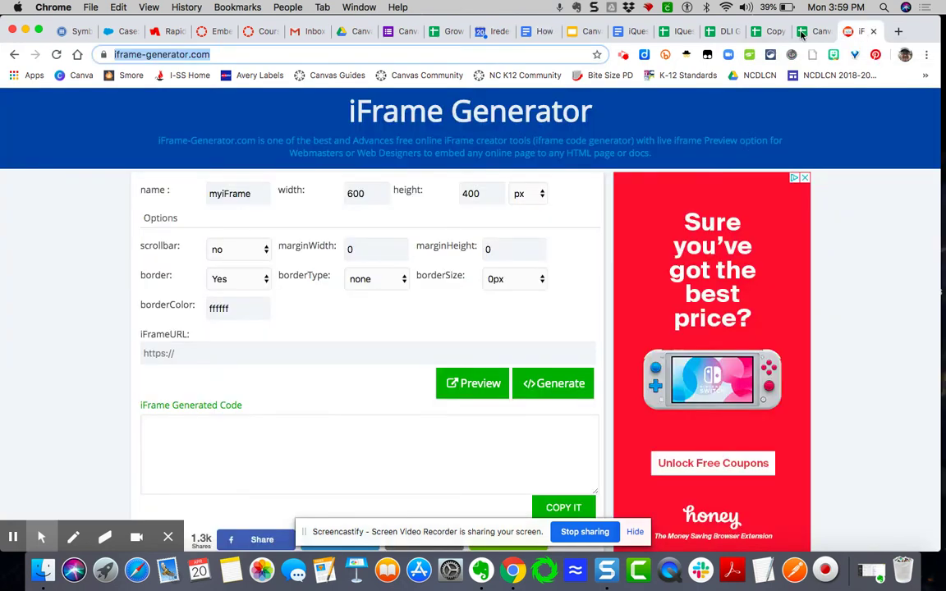
{"action": "left_click", "coordinate": [260, 348]}
{"action": "key", "text": "super+v"}
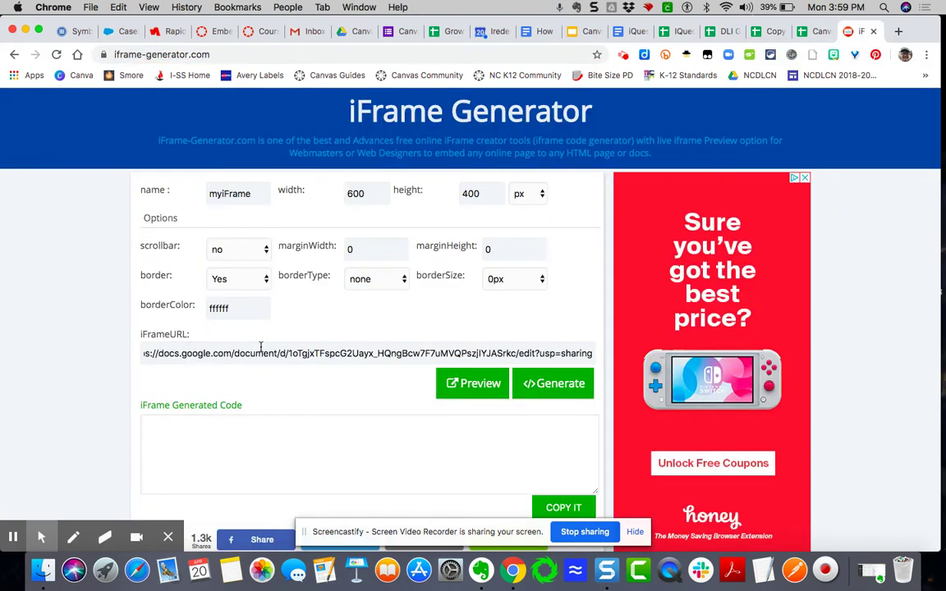
- Set the iframe's width to 1000 px and height to 800 px, and copy the code generated from these settings
{"action": "left_click", "coordinate": [367, 194]}
{"action": "key", "text": "BackSpace"}
{"action": "key", "text": "BackSpace"}
{"action": "key", "text": "BackSpace"}
{"action": "type", "text": "100"}
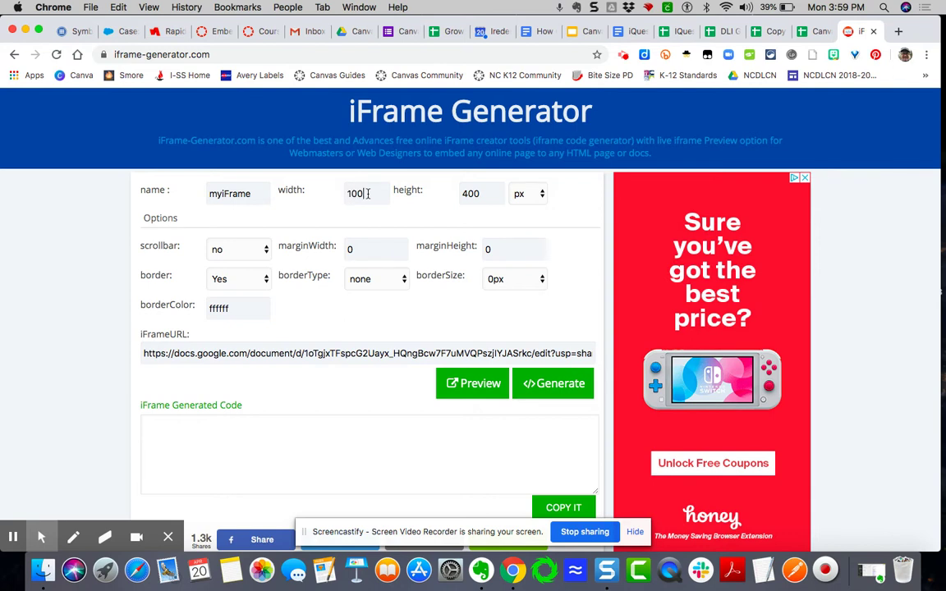
{"action": "type", "text": "0"}
{"action": "left_click", "coordinate": [484, 193]}
{"action": "key", "text": "BackSpace"}
{"action": "key", "text": "BackSpace"}
{"action": "key", "text": "BackSpace"}
{"action": "type", "text": "800"}
{"action": "left_click", "coordinate": [565, 382]}
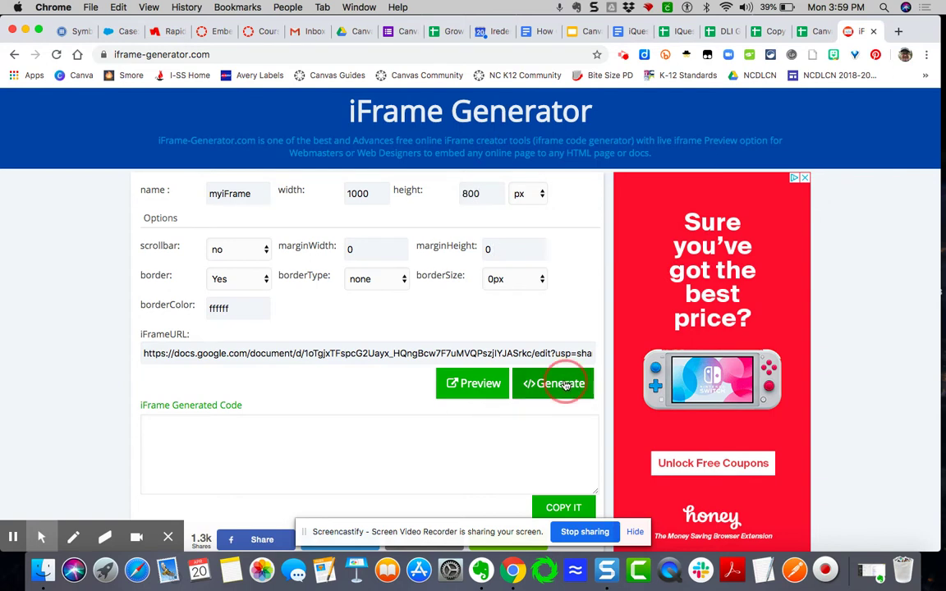
{"action": "left_click", "coordinate": [564, 508]}
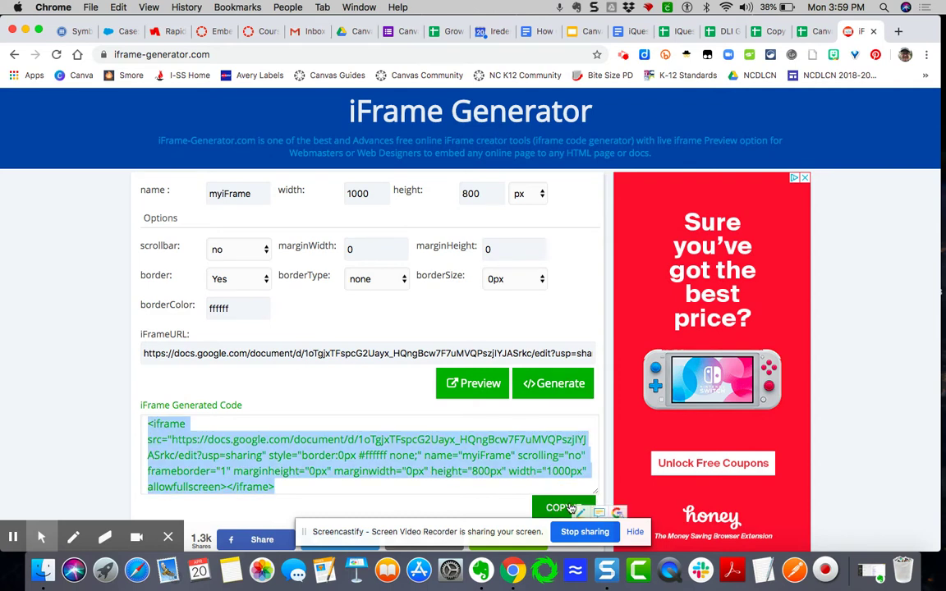
- Switch to the Canvas page "Embedding Google Docs | Iframe-Generator", open it for editing, and embed the copied iframe code as media
{"action": "left_click", "coordinate": [213, 33]}
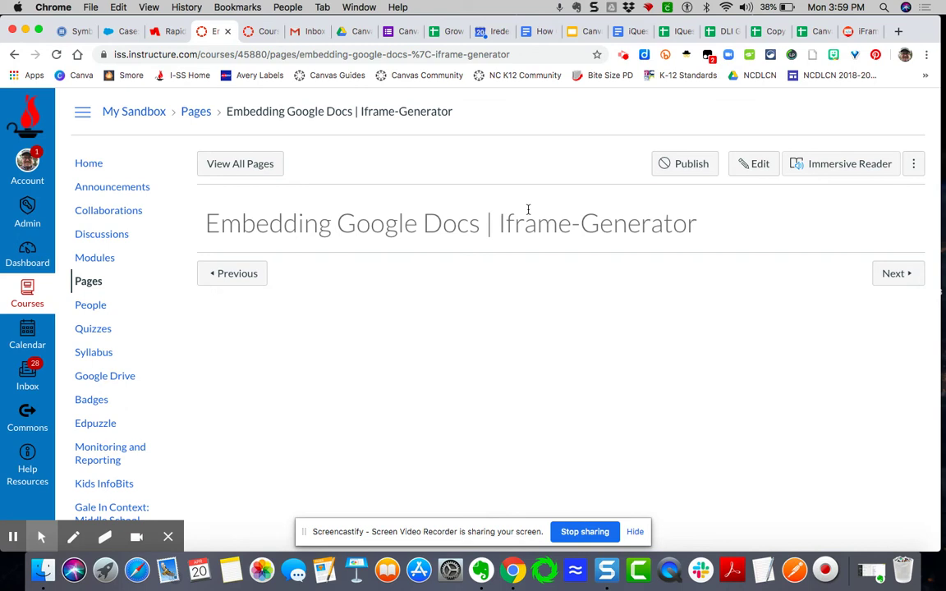
{"action": "left_click", "coordinate": [756, 164]}
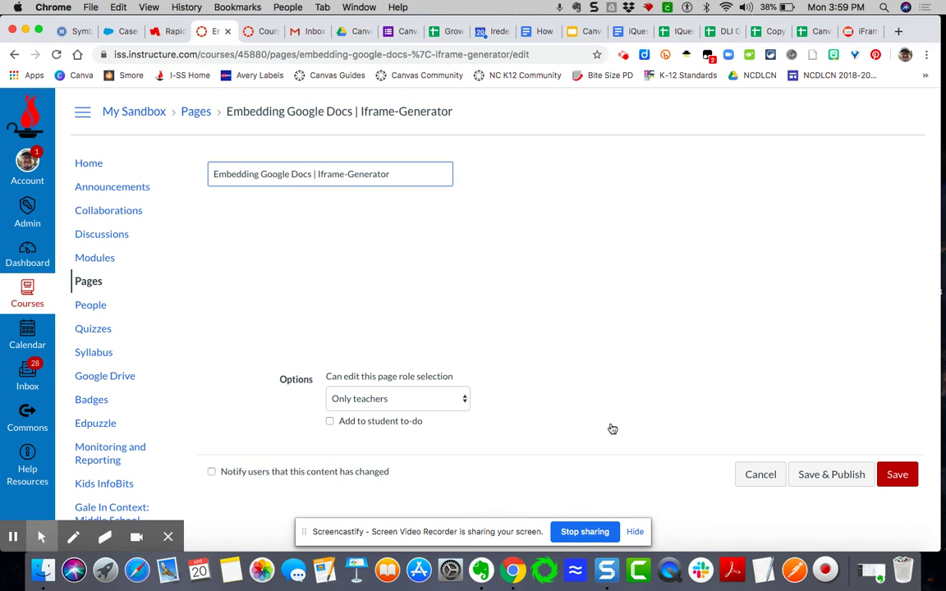
{"action": "left_click", "coordinate": [724, 210]}
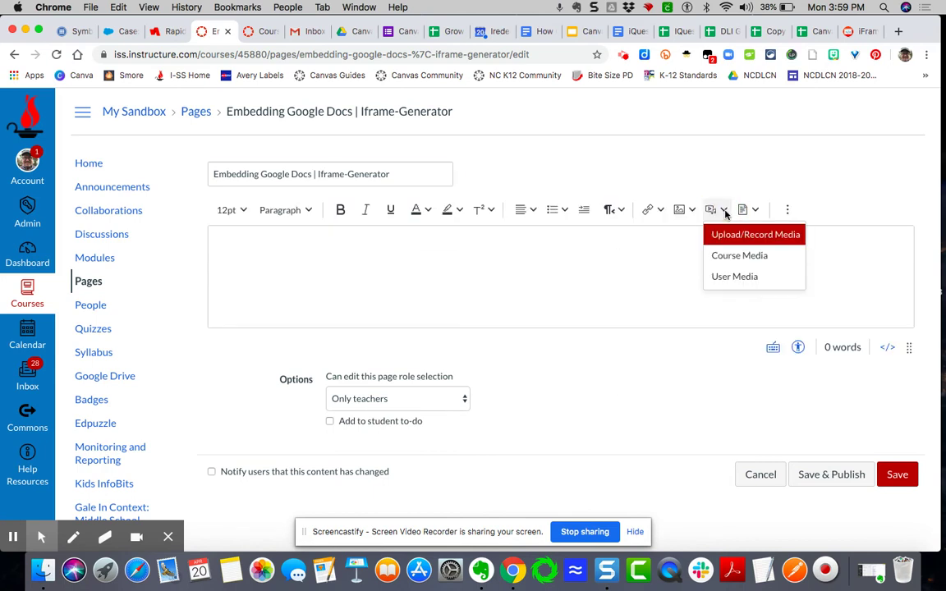
{"action": "left_click", "coordinate": [744, 236]}
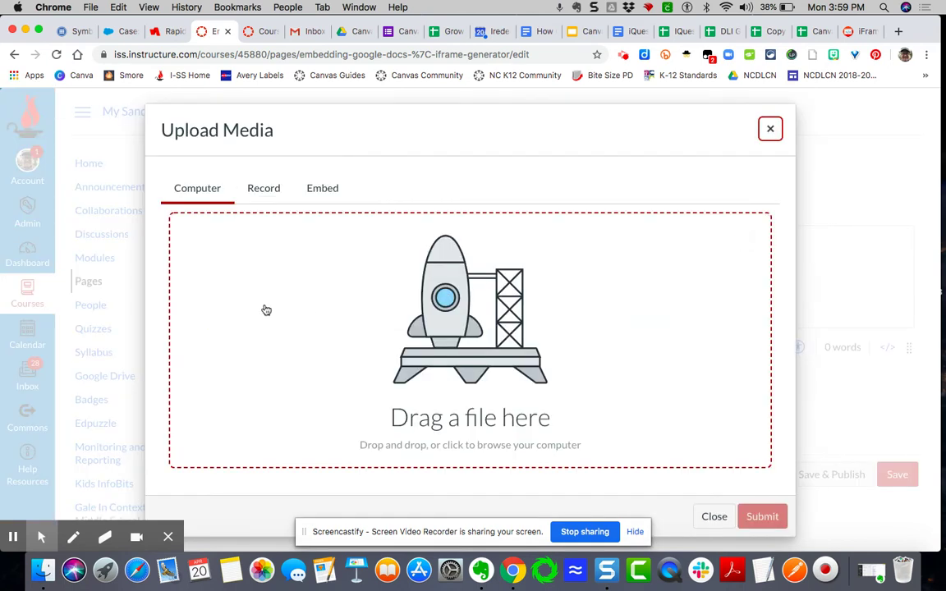
{"action": "left_click", "coordinate": [326, 189]}
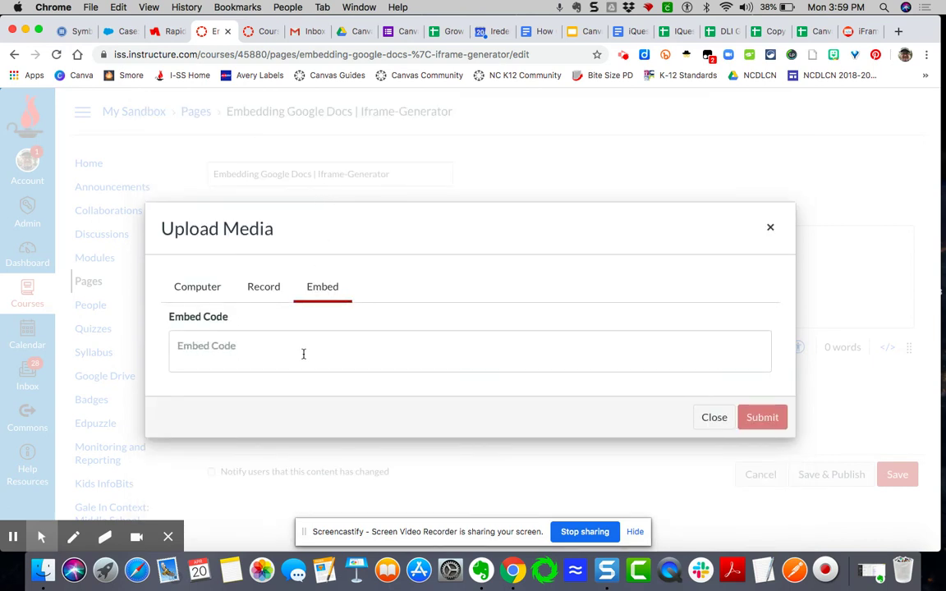
{"action": "left_click", "coordinate": [302, 353]}
{"action": "key", "text": "super+v"}
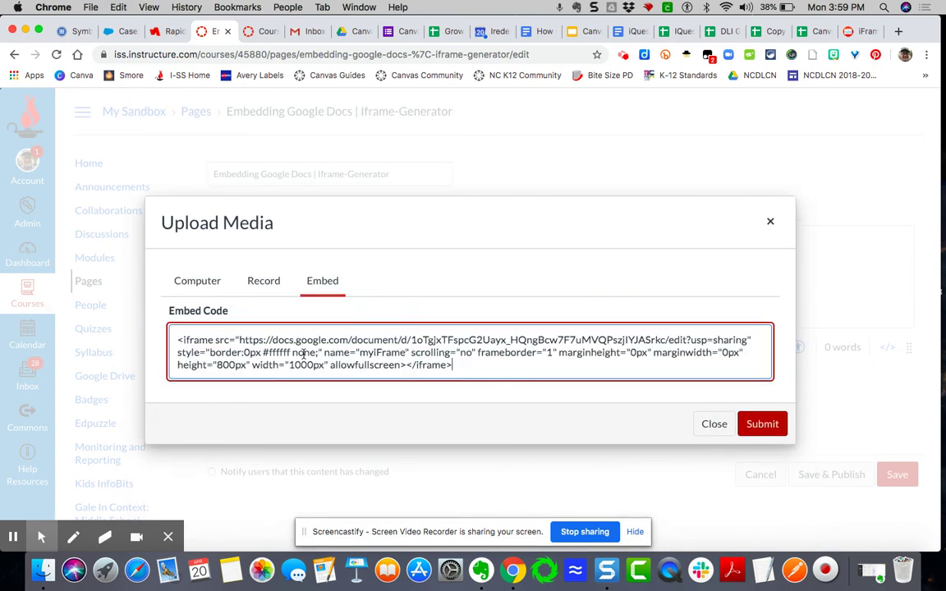
{"action": "left_click", "coordinate": [758, 424]}
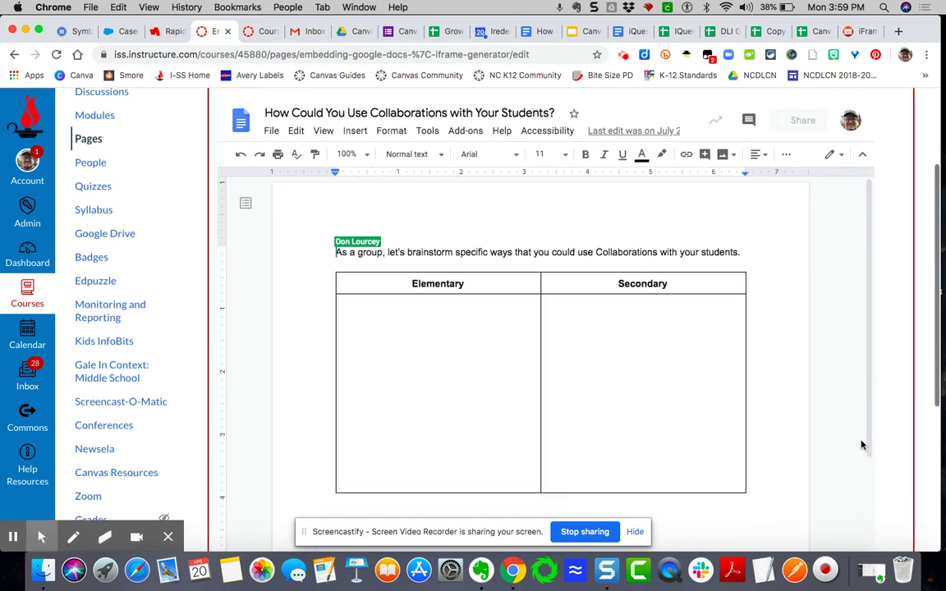
- Examine the embedded document and the iframe's width and height values in the page's HTML code, and return to the visual editor
{"action": "scroll", "coordinate": [842, 441], "scroll_direction": "down", "scroll_amount": 10}
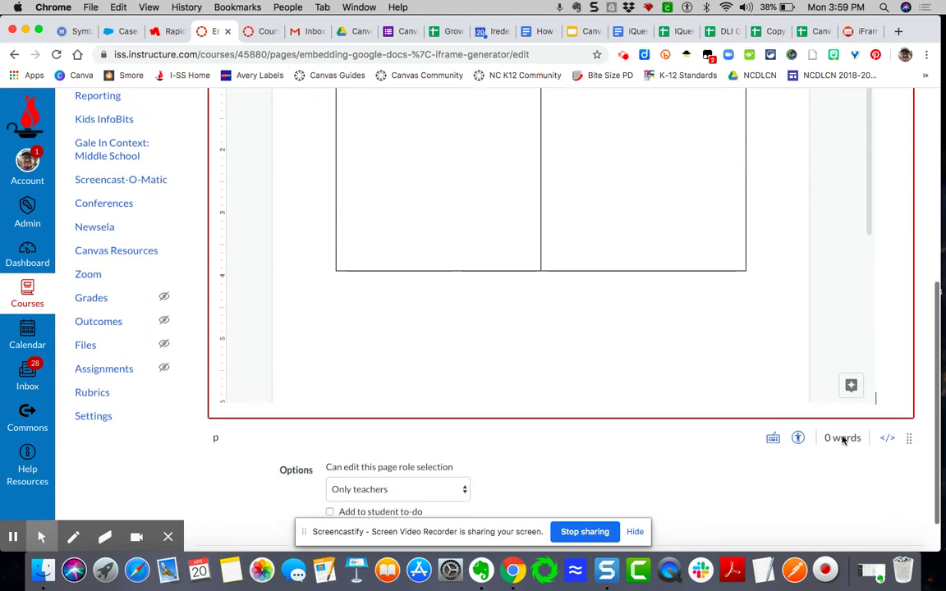
{"action": "scroll", "coordinate": [842, 441], "scroll_direction": "up", "scroll_amount": 1}
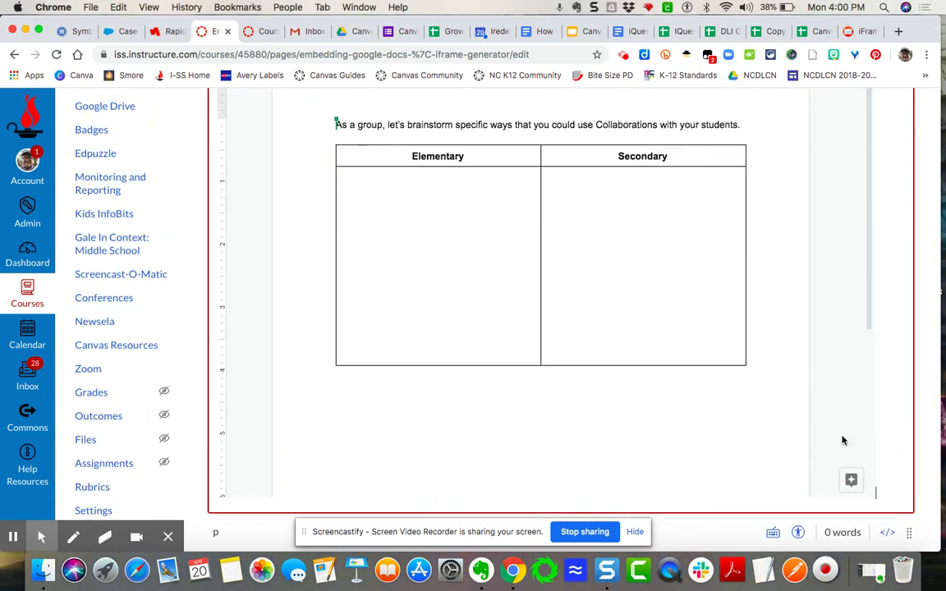
{"action": "left_click", "coordinate": [889, 534]}
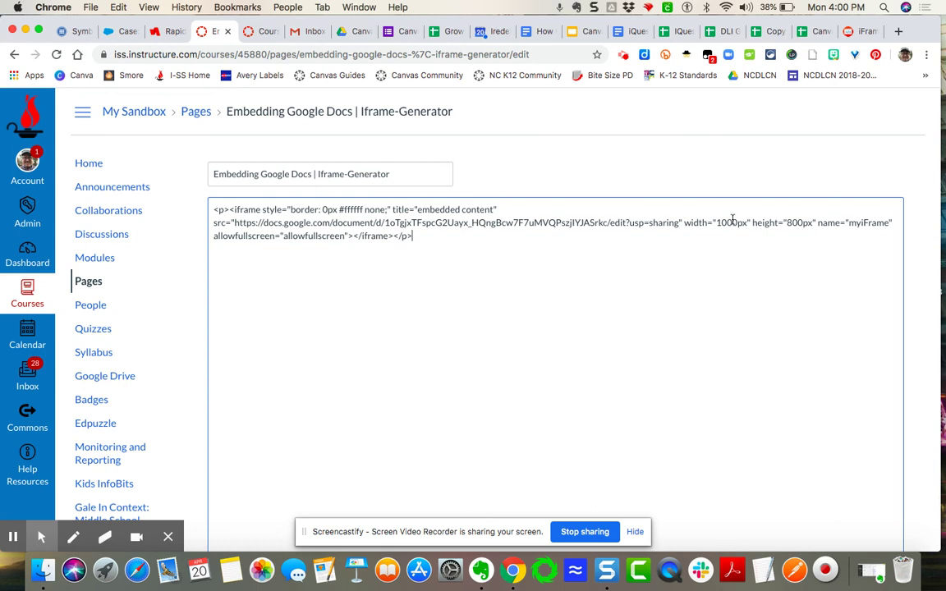
{"action": "left_click_drag", "start_coordinate": [716, 222], "coordinate": [805, 222]}
{"action": "scroll", "coordinate": [804, 356], "scroll_direction": "down", "scroll_amount": 5}
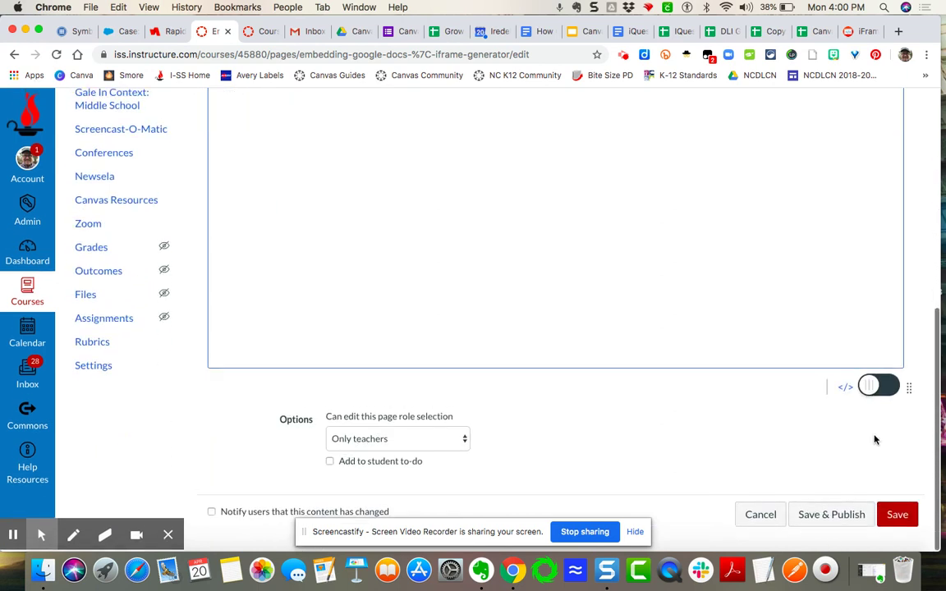
{"action": "left_click", "coordinate": [843, 388]}
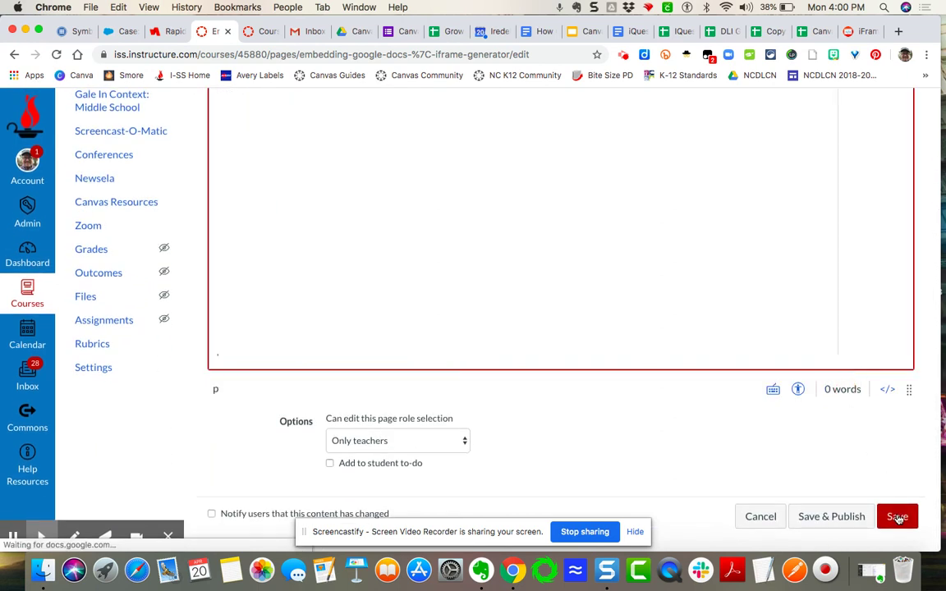